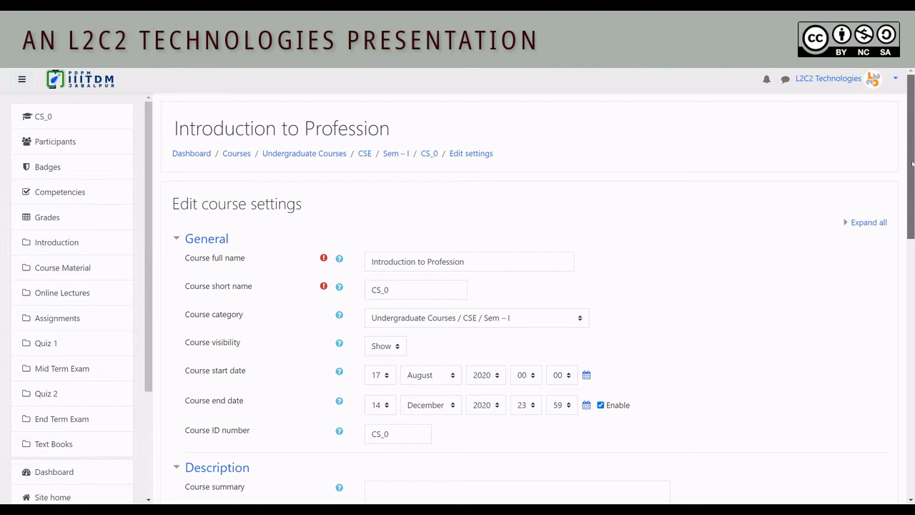
Expand Files and uploads and check the Maximum upload size options and help, showing the 2MB site limit.
left_click_drag(913, 164, 912, 371)
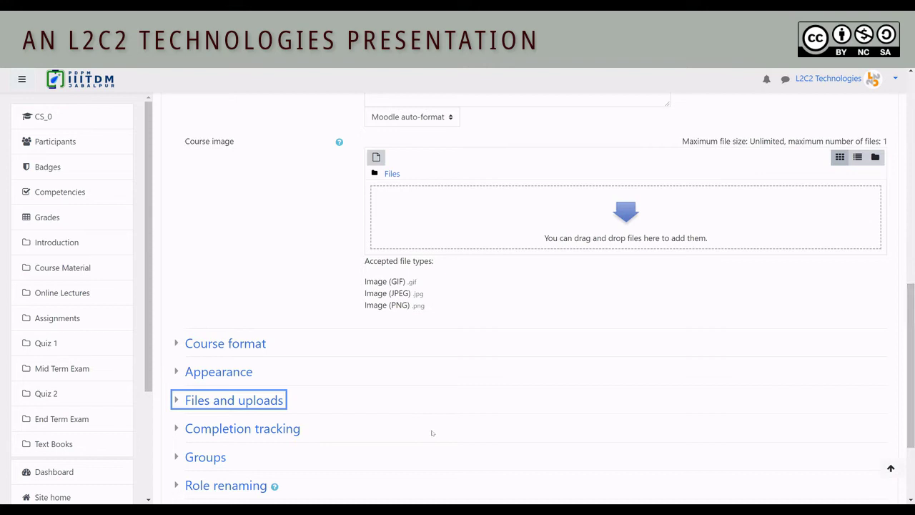
left_click(180, 402)
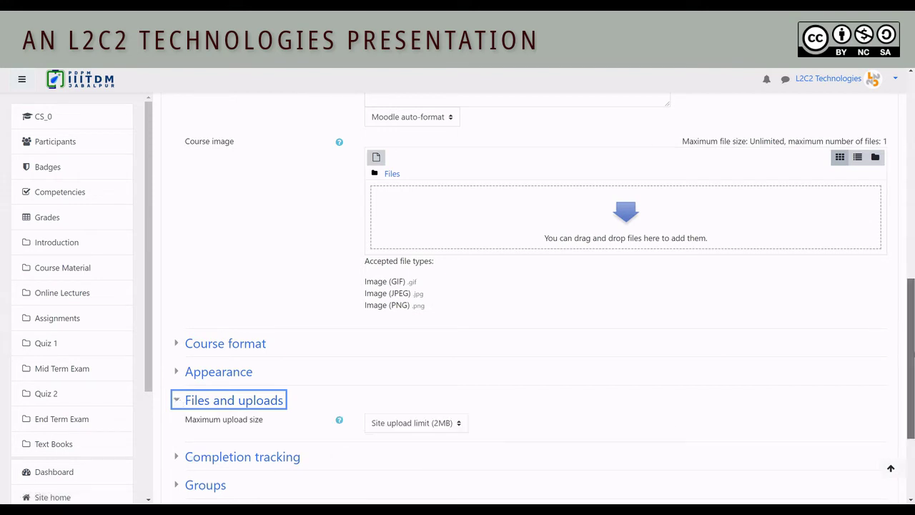
left_click_drag(912, 350, 912, 396)
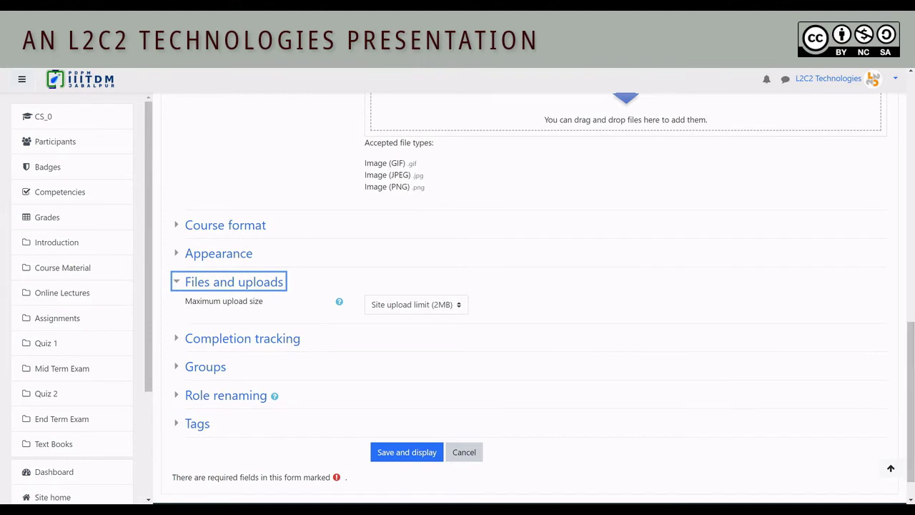
left_click(449, 306)
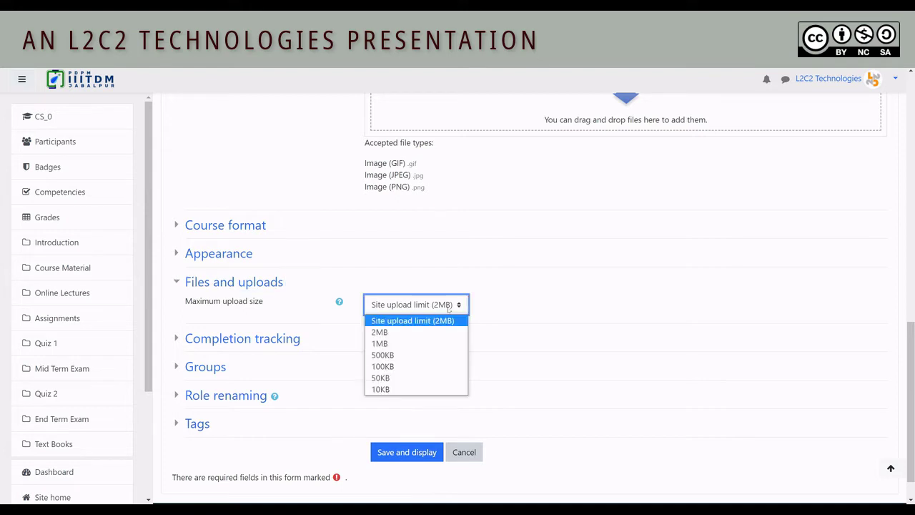
left_click(341, 302)
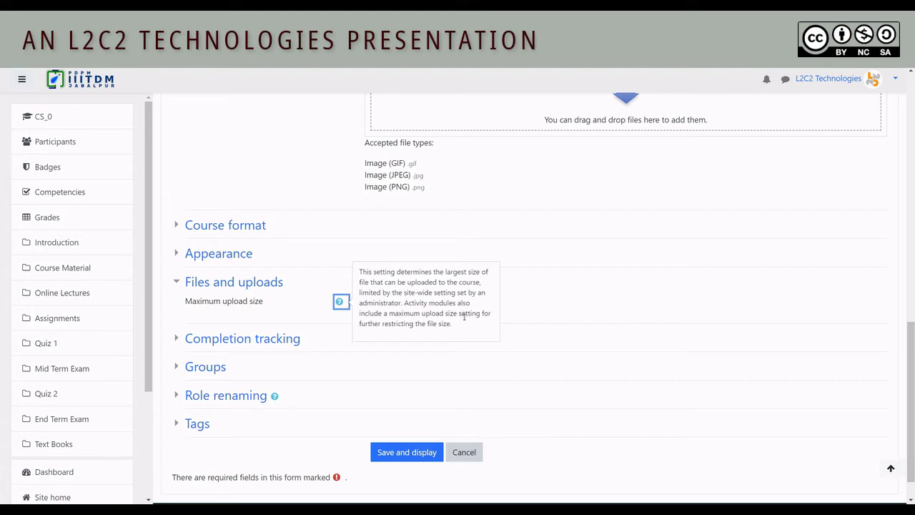
left_click(519, 308)
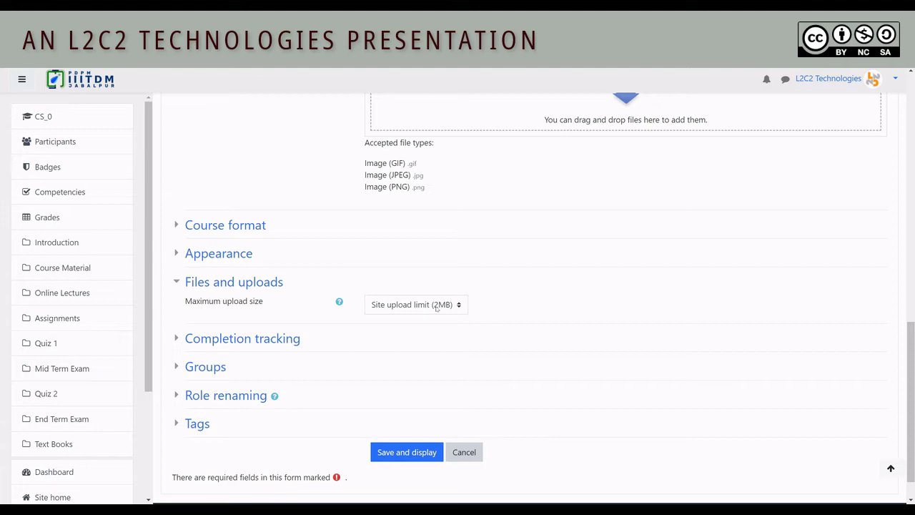
left_click(436, 308)
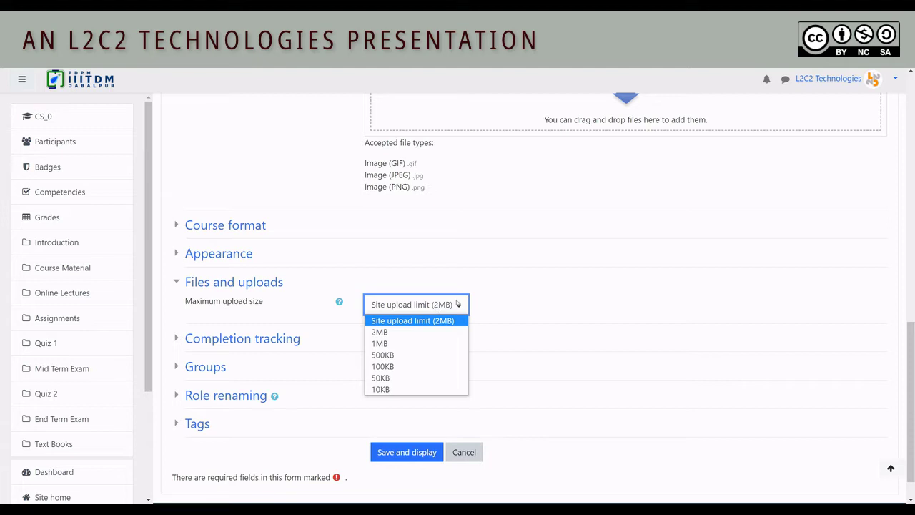
left_click(516, 298)
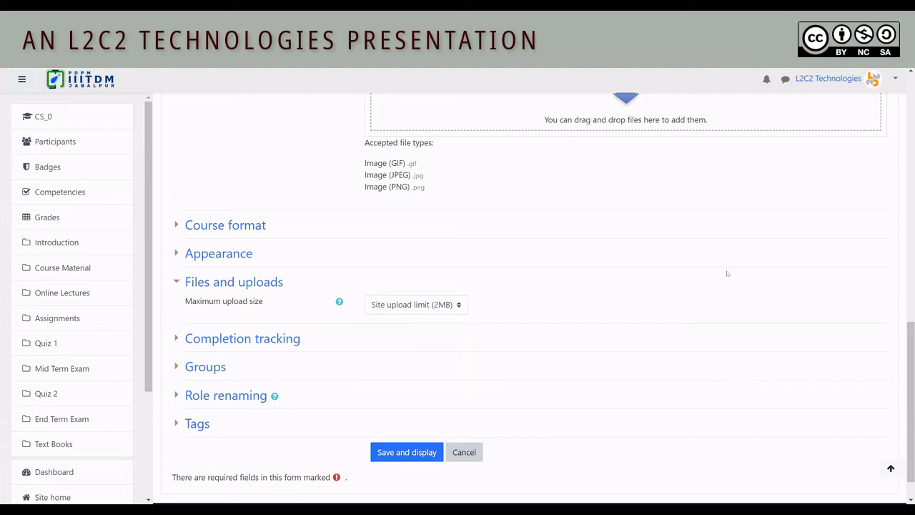
left_click(912, 293)
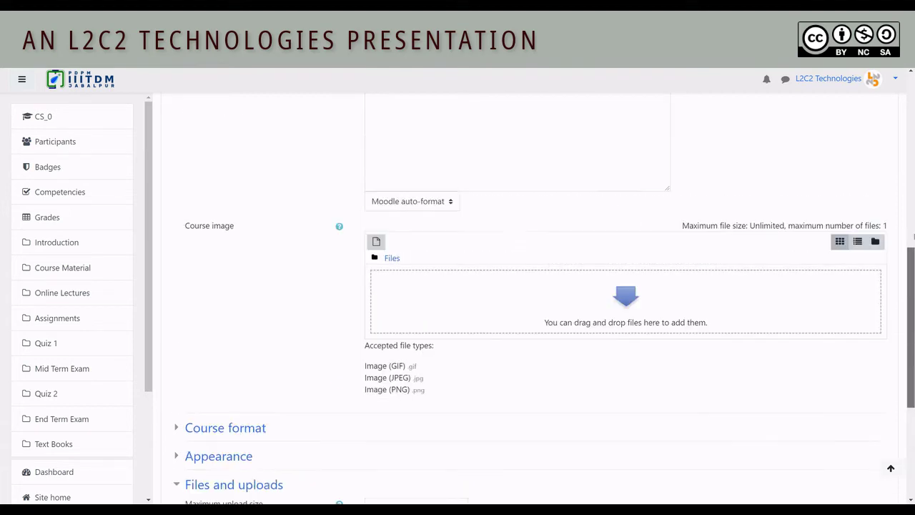
scroll(529, 286, "up", 5)
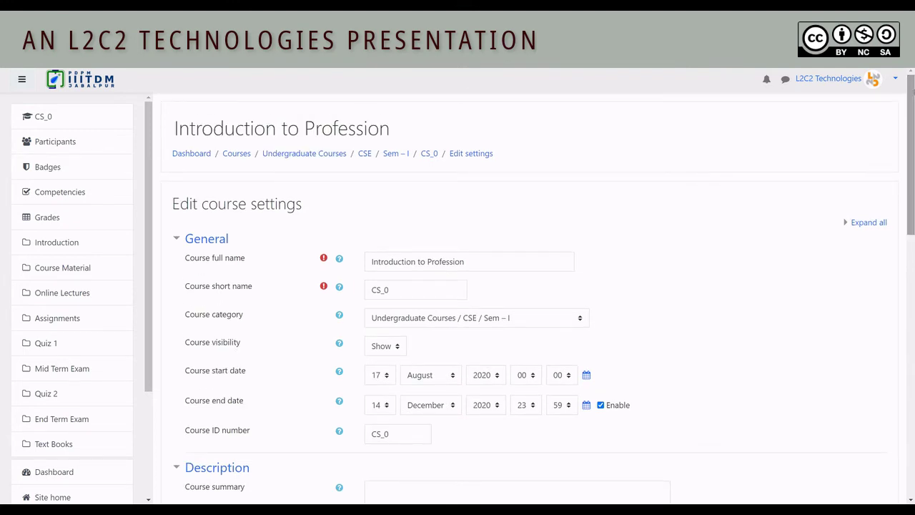
Run nano with the pasted php.ini path to open PHP's configuration file.
left_click_drag(913, 89, 914, 377)
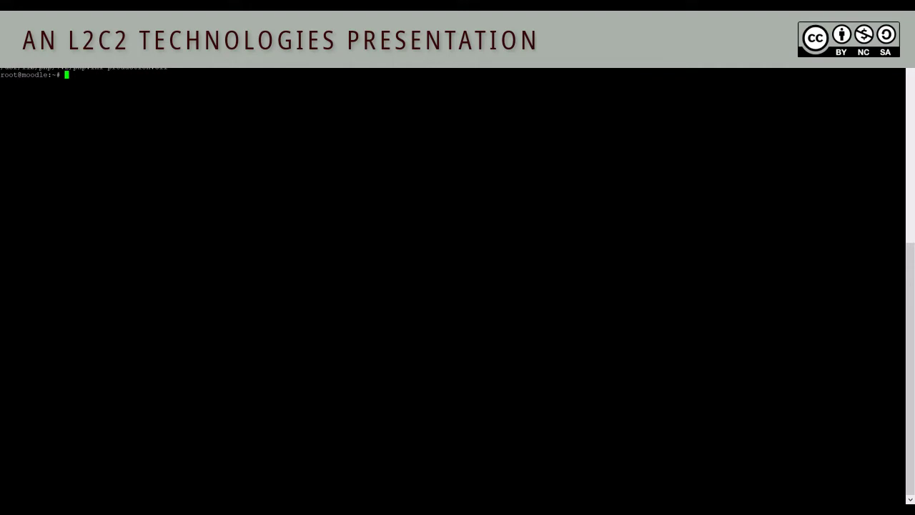
type("non")
key("BackSpace")
key("BackSpace")
type("ano")
type("/usr/lib/php/7.2/php.ini-production.cli")
key("Return")
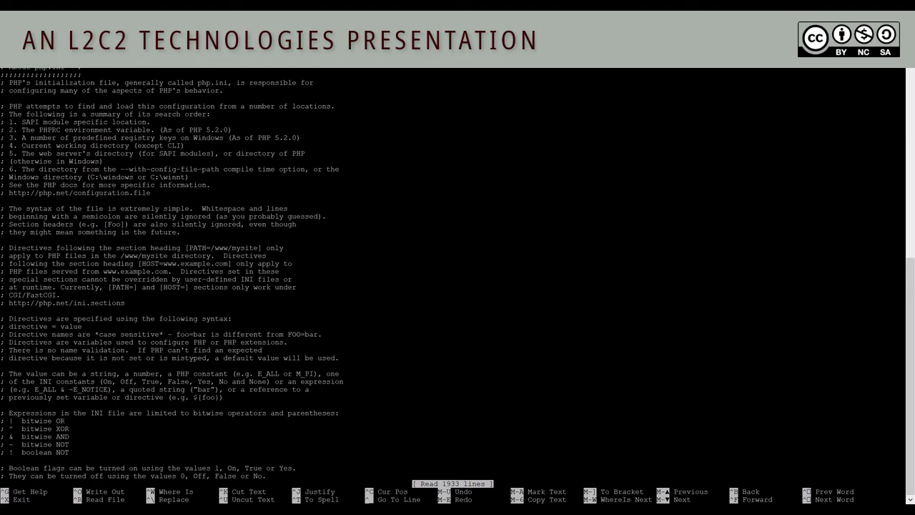
Search php.ini for the post_max_size setting.
key("ctrl+w")
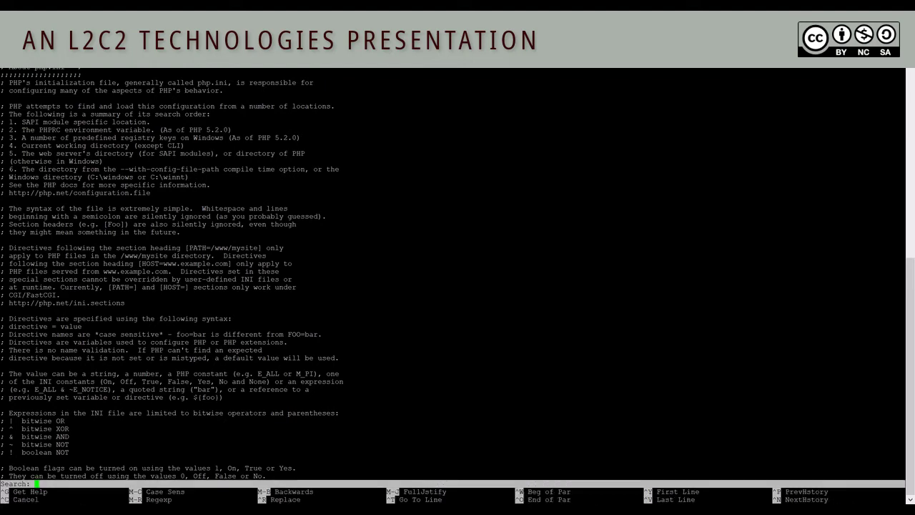
type("post_max)")
key("BackSpace")
type("zo")
key("BackSpace")
key("BackSpace")
type("so")
key("BackSpace")
type("ize")
key("Return")
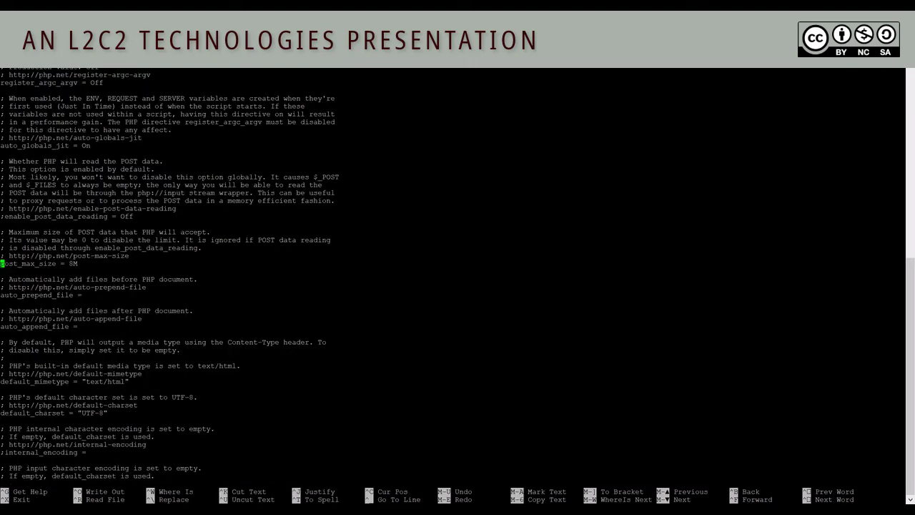
Add a '; [L2C2] 2020-09-08' comment noting the update for 500 MB above post_max_size.
key("Up")
key("End")
key("Return")
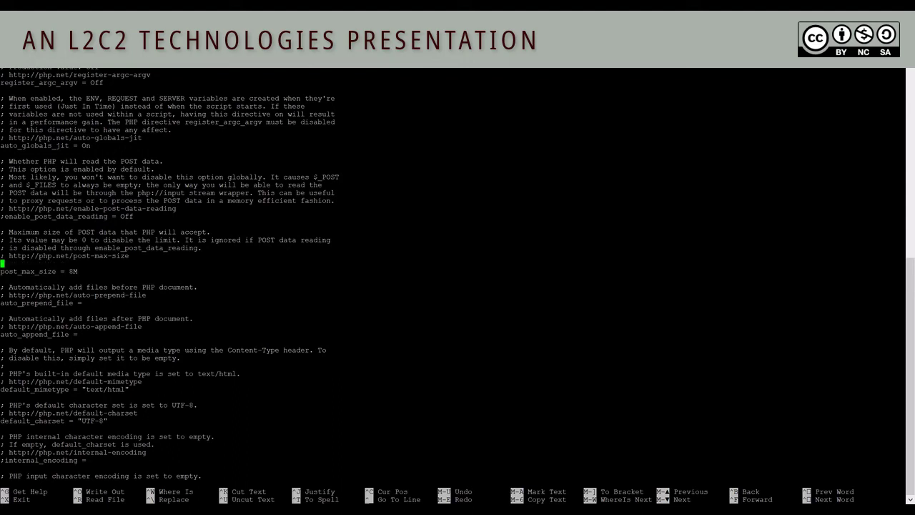
type("; [l2c")
key("BackSpace")
key("BackSpace")
key("BackSpace")
type("L2C")
type("3")
key("BackSpace")
type("2] 2020-09-08 UPDAT")
key("BackSpace")
key("BackSpace")
key("BackSpace")
key("BackSpace")
key("BackSpace")
type("updating ")
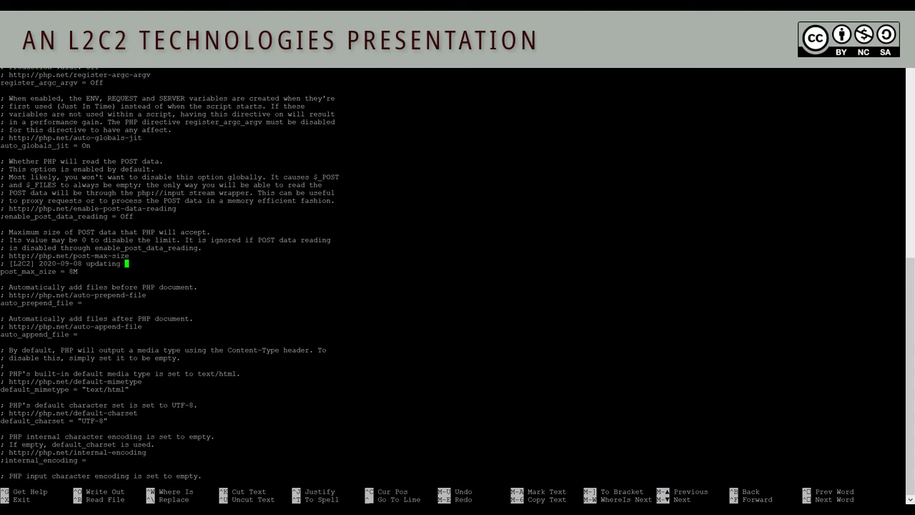
type("for 500 MB")
Change post_max_size from 8M to 500M.
key("Down")
key("Left")
key("BackSpace")
type("500")
triple_click(122, 263)
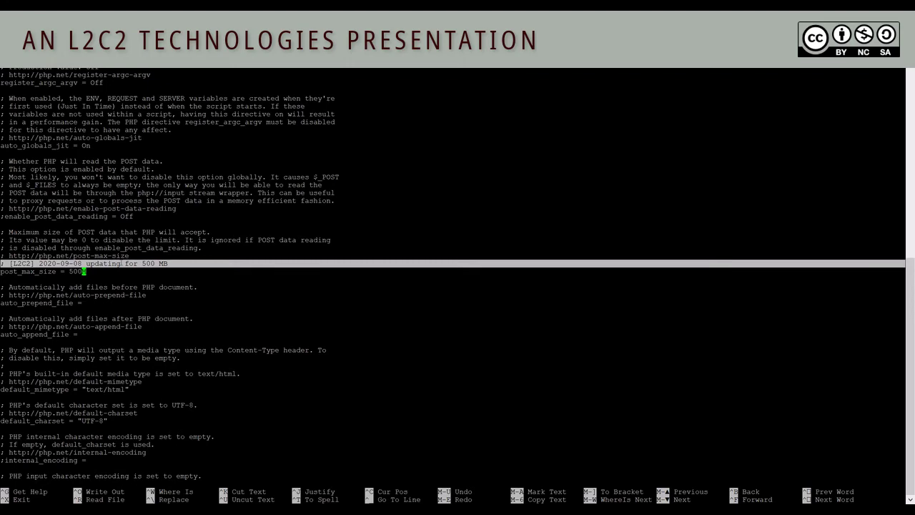
left_click(121, 263)
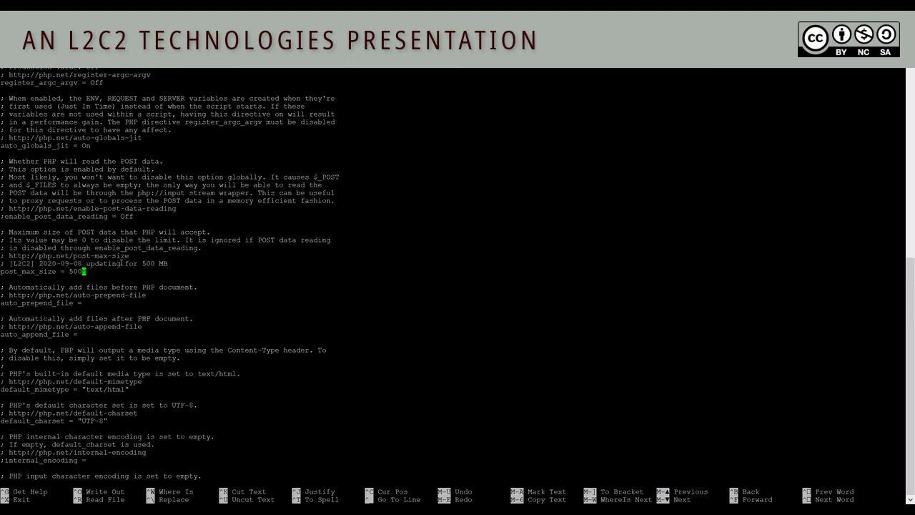
key("ctrl+w")
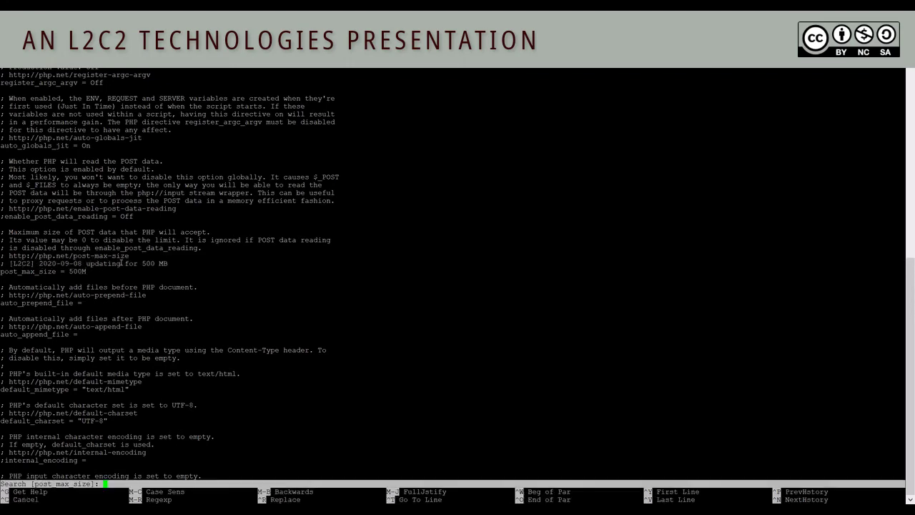
Search php.ini for the upload_max_filesize setting.
type("upload_max)file")
key("BackSpace")
key("BackSpace")
key("BackSpace")
key("BackSpace")
key("BackSpace")
type("filesize")
key("Return")
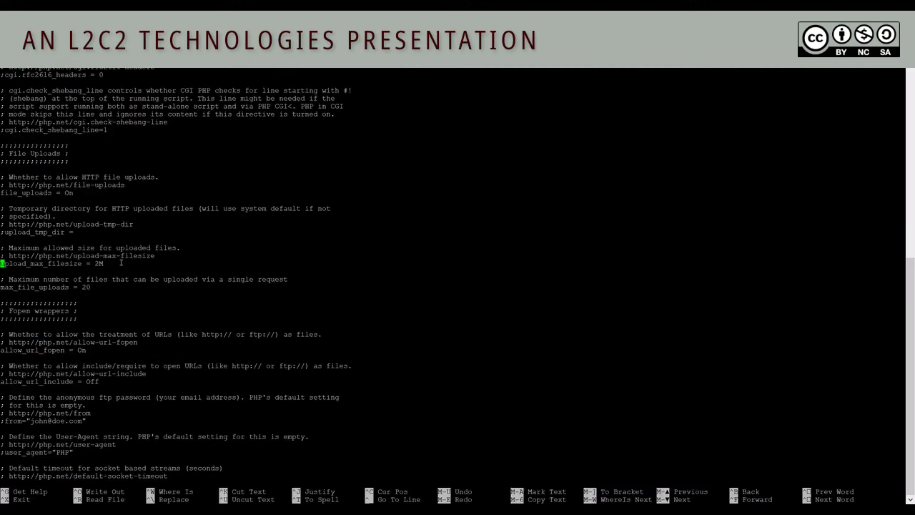
Add a '; [L2C2] 2020-09-08 Updating for 500MB' comment above upload_max_filesize and clear its old 2M value.
key("Up")
key("Up")
key("Down")
key("End")
key("Return")
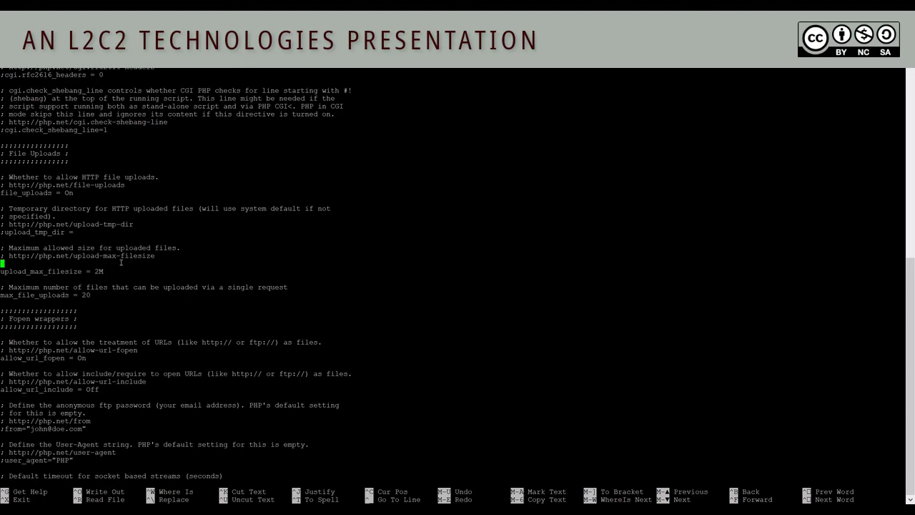
key("BackSpace")
type("; ")
type("(")
type("L")
type("2C2")
type("] ")
type("2020")
type("-09-08 ")
type("Updating forn")
key("BackSpace")
key("BackSpace")
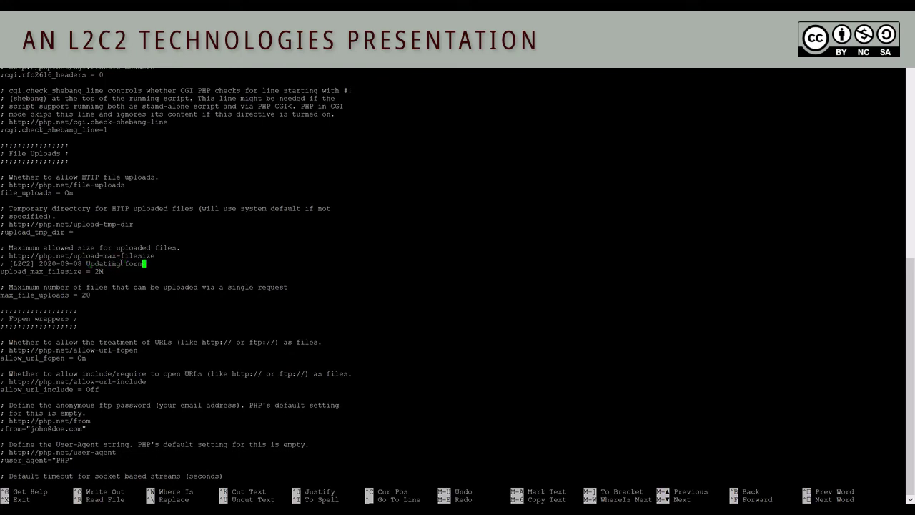
type("500MB")
key("Down")
key("BackSpace")
key("BackSpace")
type("500")
Finish upload_max_filesize as 500M, copy the dated comment line, and find max_execution_time.
type("MB")
key("ctrl+w")
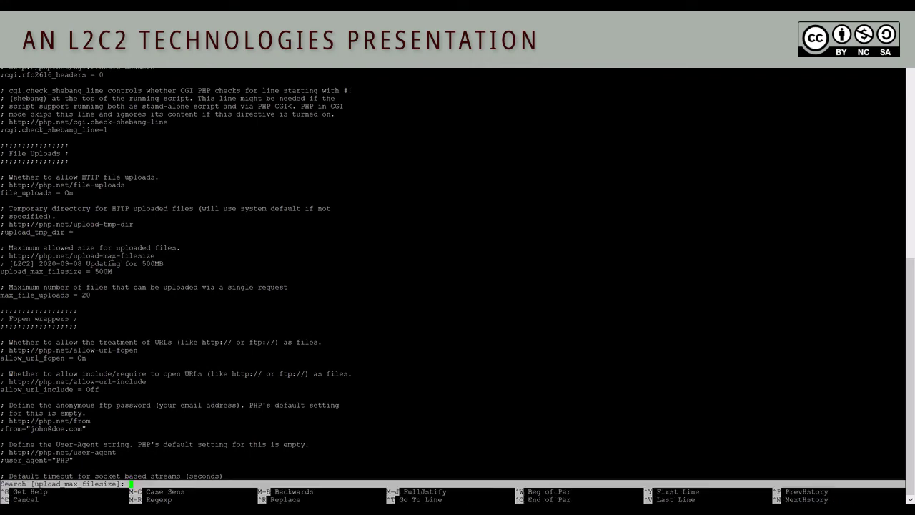
triple_click(87, 263)
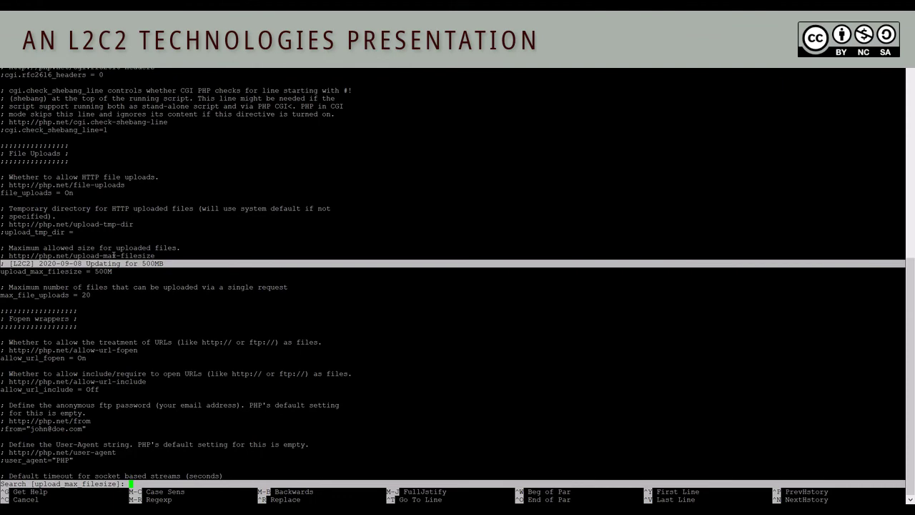
type("max")
type(" executiv")
type("n_time")
key("Return")
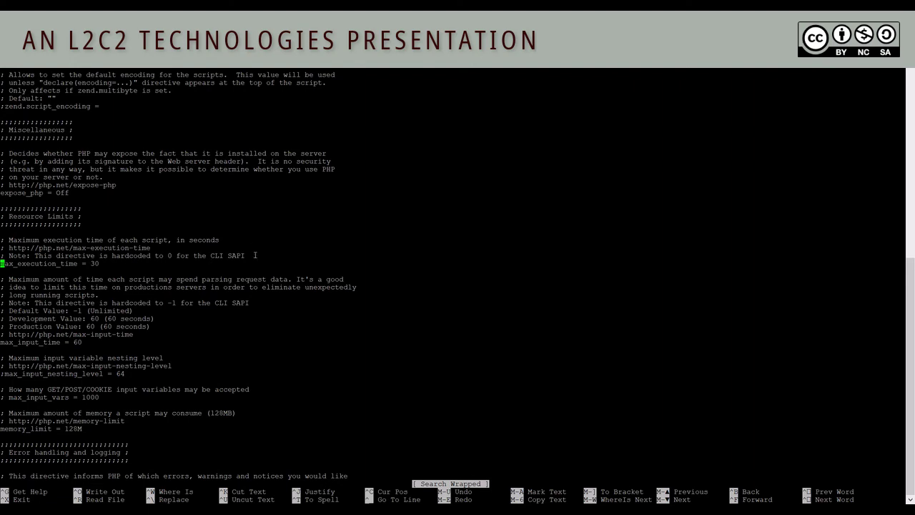
Paste the dated comment above max_execution_time, append 'increasing exec time', and change 30 to 600.
key("Up")
key("End")
key("Return")
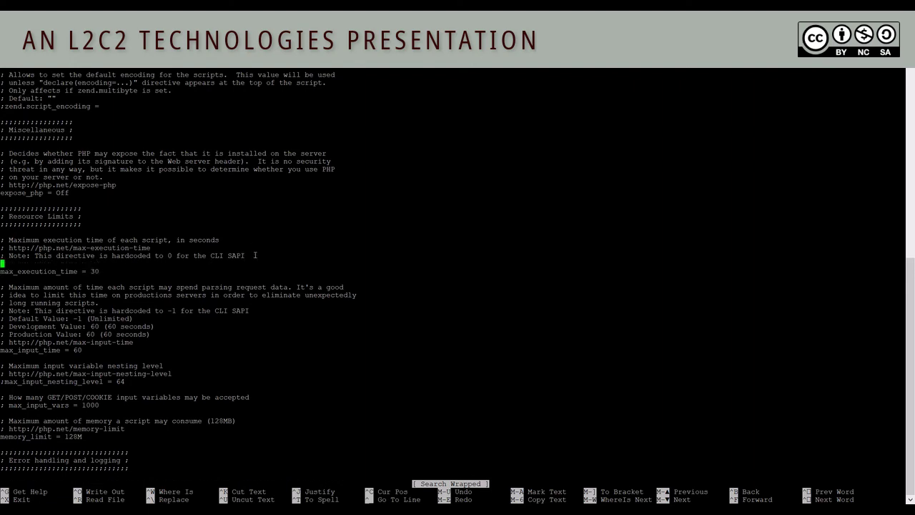
type("; [L2C2] 2020-09-08 Updating for 500MB")
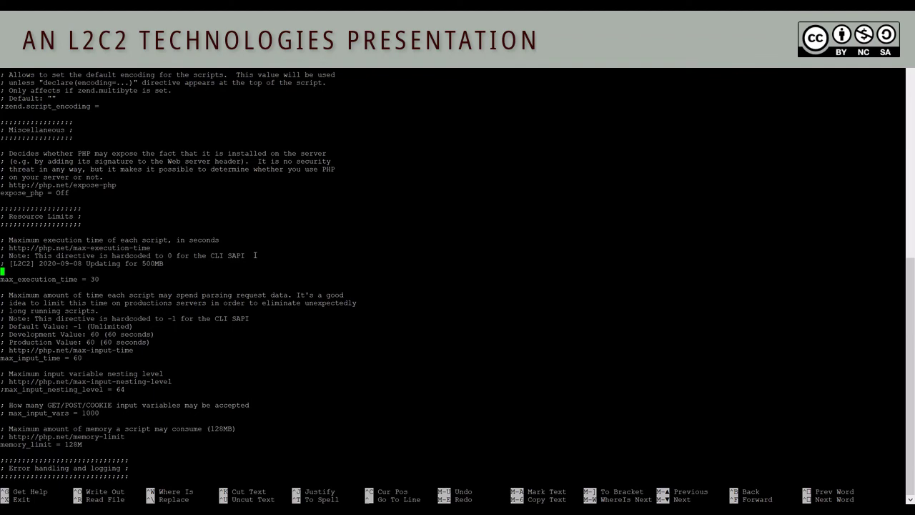
key("BackSpace")
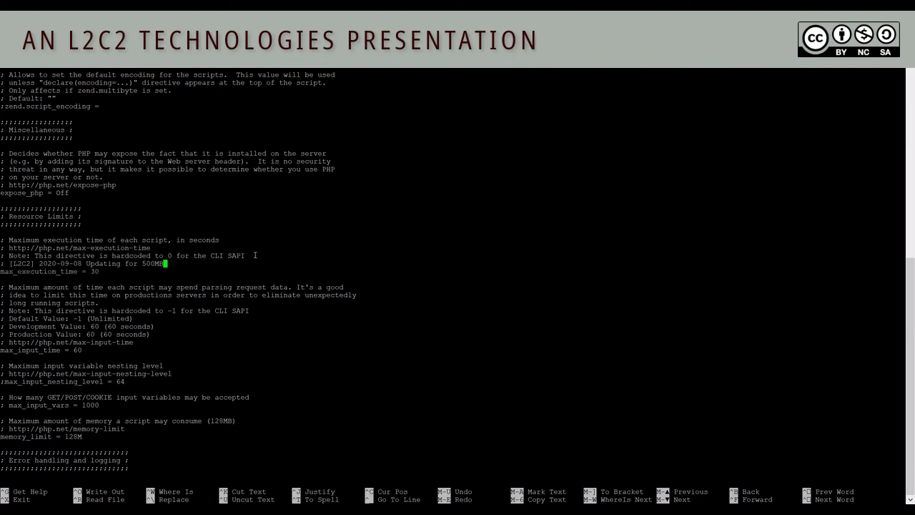
type("increasing exec time")
key("Down")
key("BackSpace")
key("BackSpace")
type("600")
Save the modified php.ini and exit nano.
key("ctrl+x")
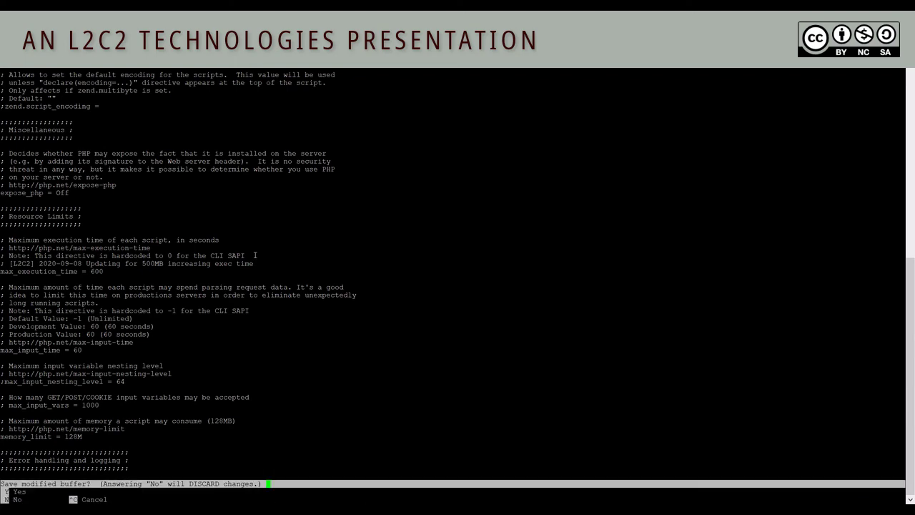
key("y")
key("Return")
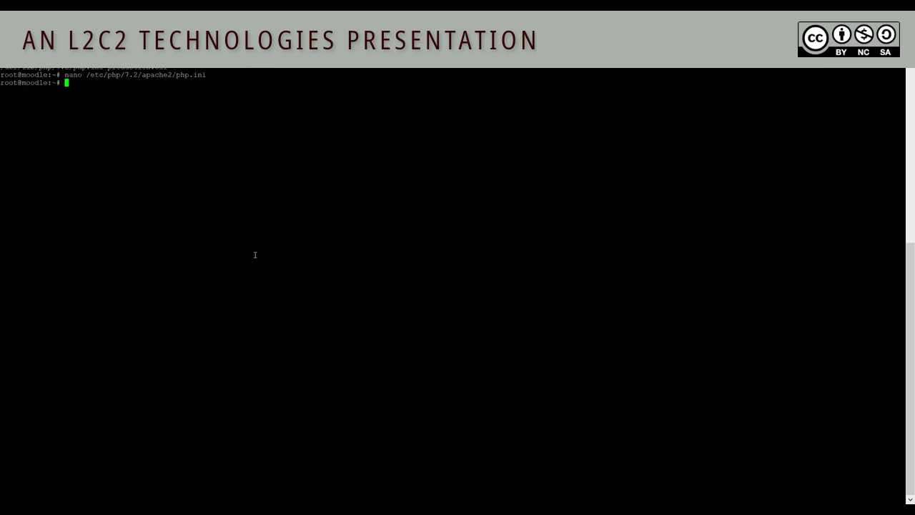
Restart Apache with 'service apache2 restart' and return to the Moodle course settings.
type("service apache2 restart")
key("Return")
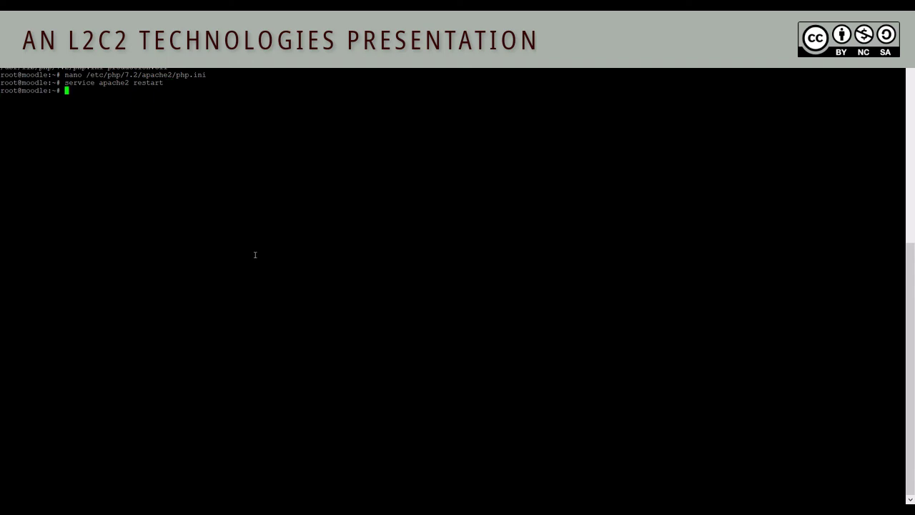
key("alt+Tab")
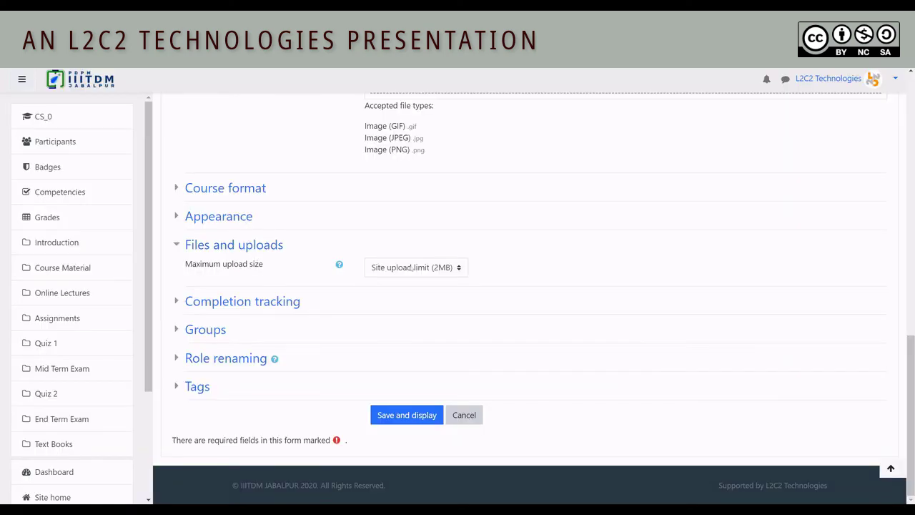
Expand Files and uploads and confirm Maximum upload size now offers Site upload limit (500MB).
left_click(412, 268)
left_click(412, 268)
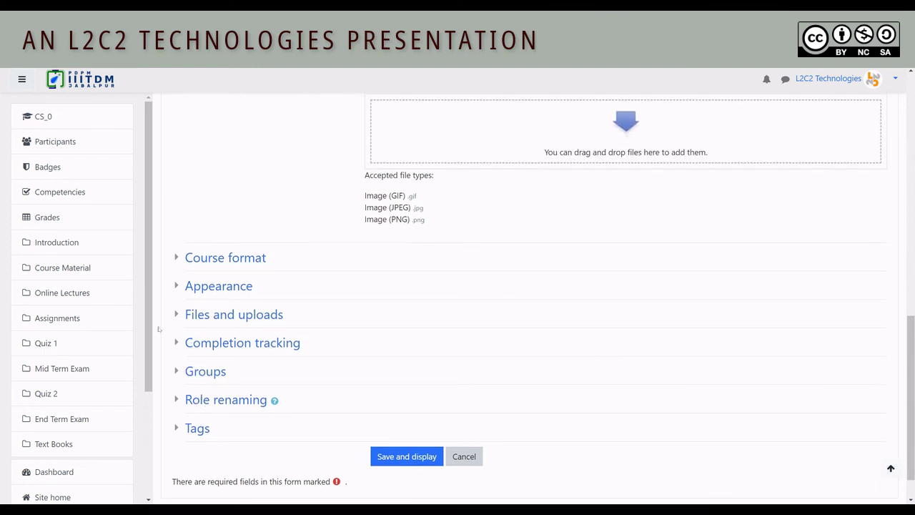
left_click(234, 314)
left_click(430, 337)
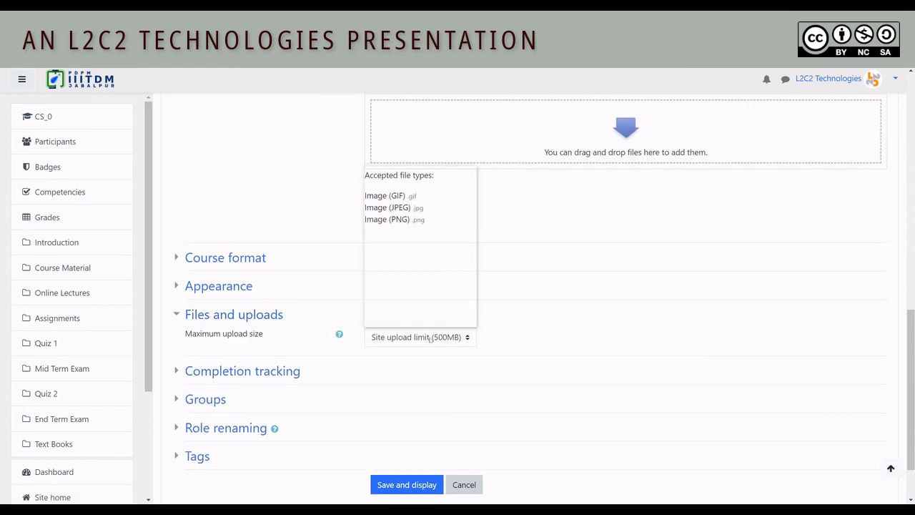